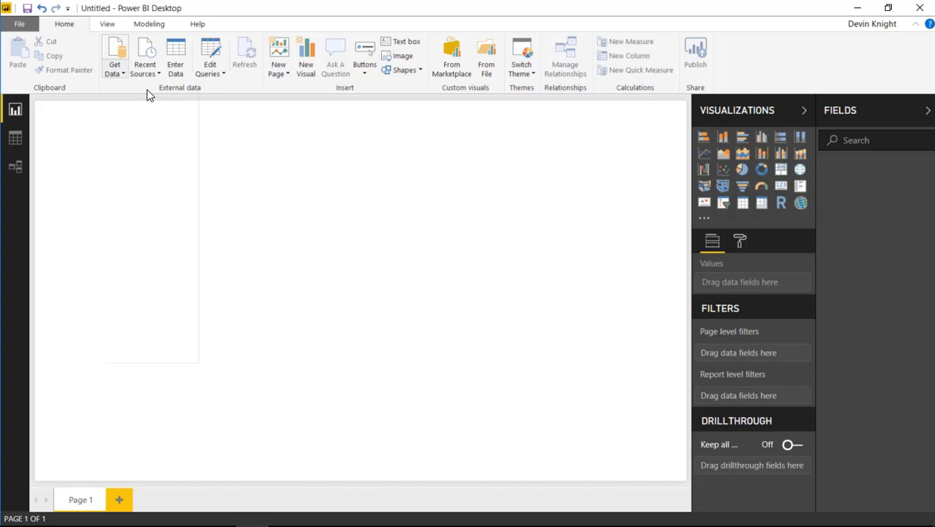
Load the Jacksonville Feed table from the Excel workbook Twitter Data.xlsx into the report
{"action": "left_click", "coordinate": [145, 107]}
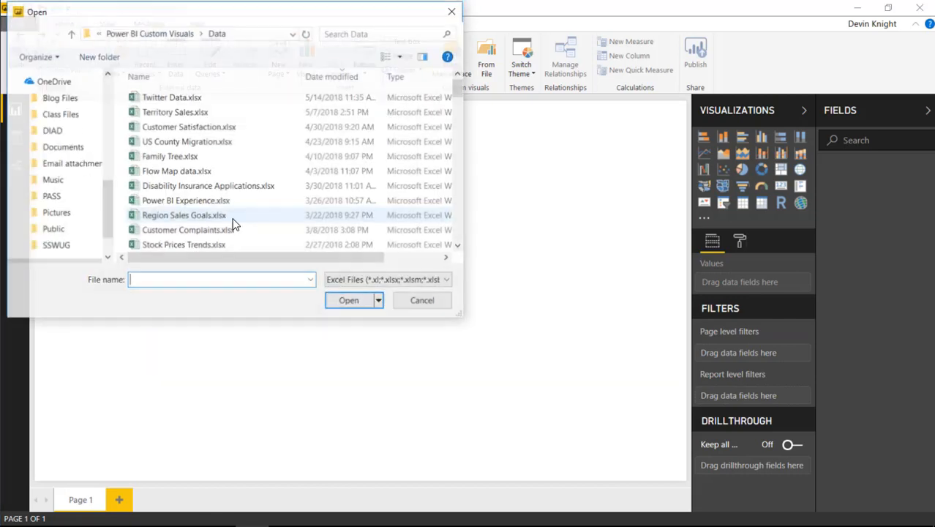
{"action": "left_click", "coordinate": [183, 97]}
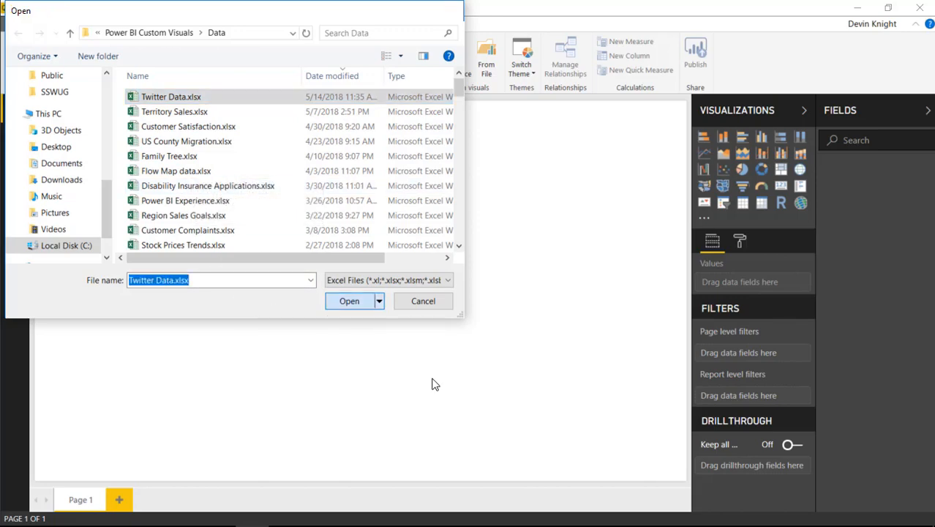
{"action": "left_click", "coordinate": [347, 303]}
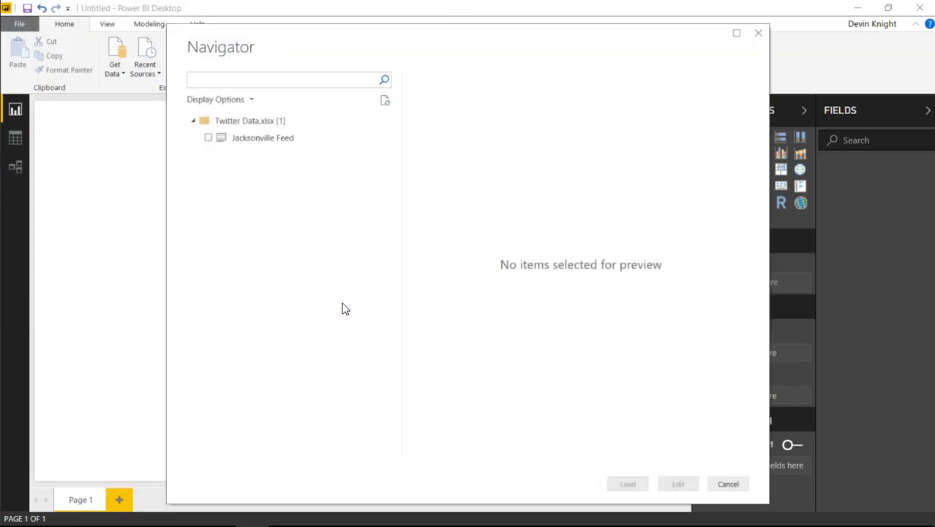
{"action": "left_click", "coordinate": [209, 143]}
{"action": "left_click", "coordinate": [208, 138]}
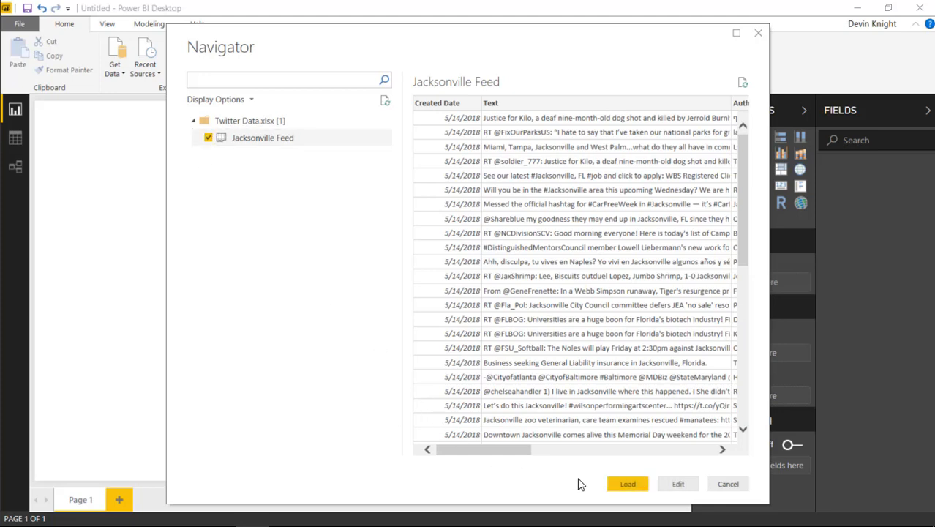
{"action": "left_click", "coordinate": [621, 484]}
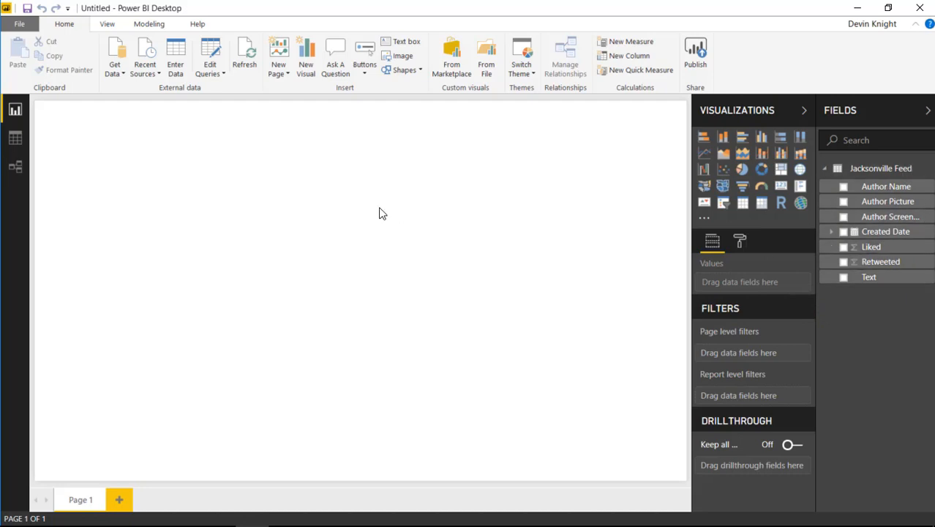
Search the custom visuals marketplace for "twitter" and import the Timeline by CloudScope visual
{"action": "left_click", "coordinate": [451, 75]}
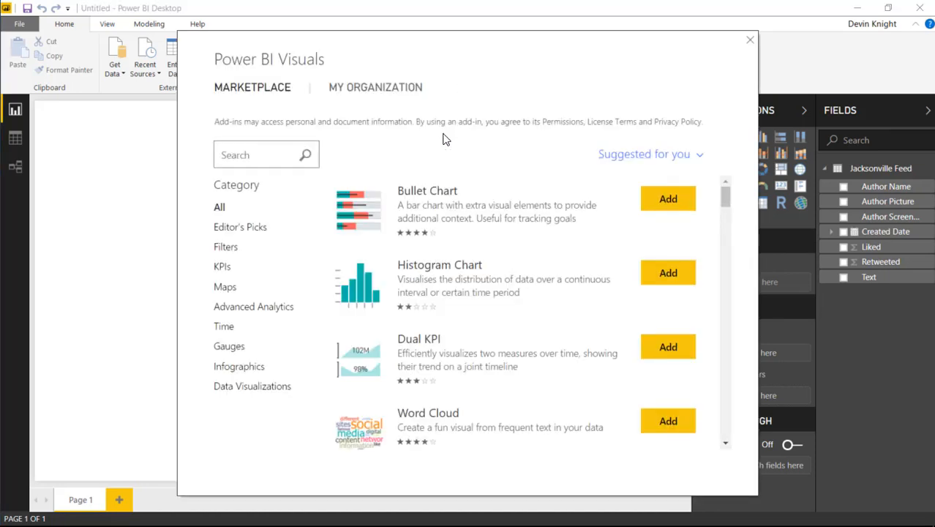
{"action": "type", "text": "twit"}
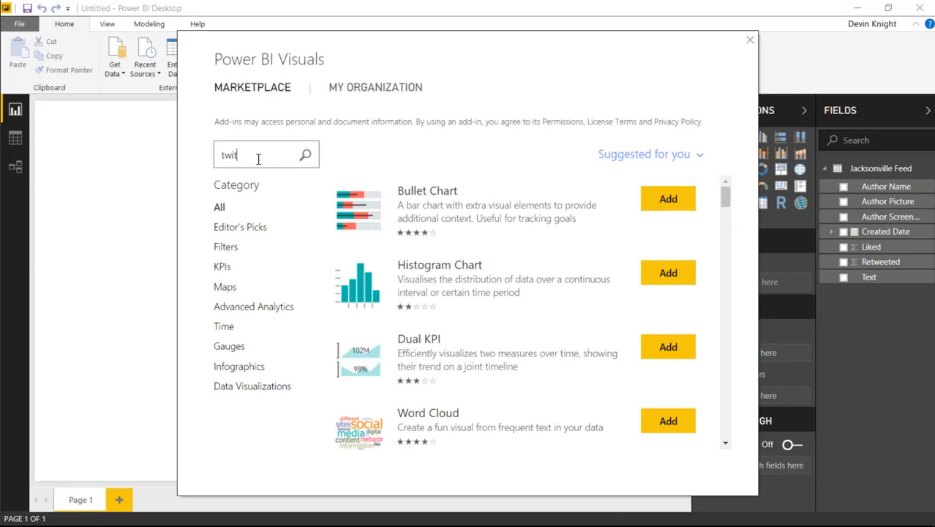
{"action": "type", "text": "ter"}
{"action": "key", "text": "Return"}
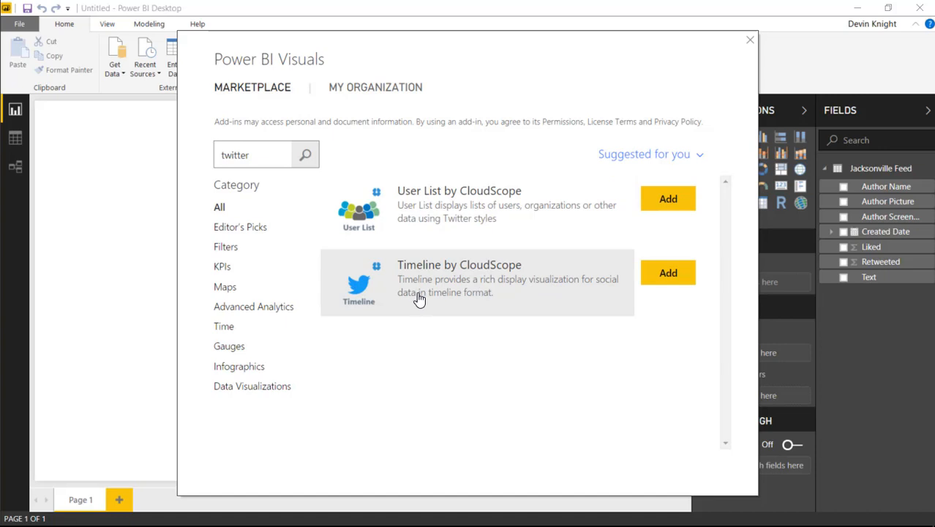
{"action": "left_click", "coordinate": [668, 275]}
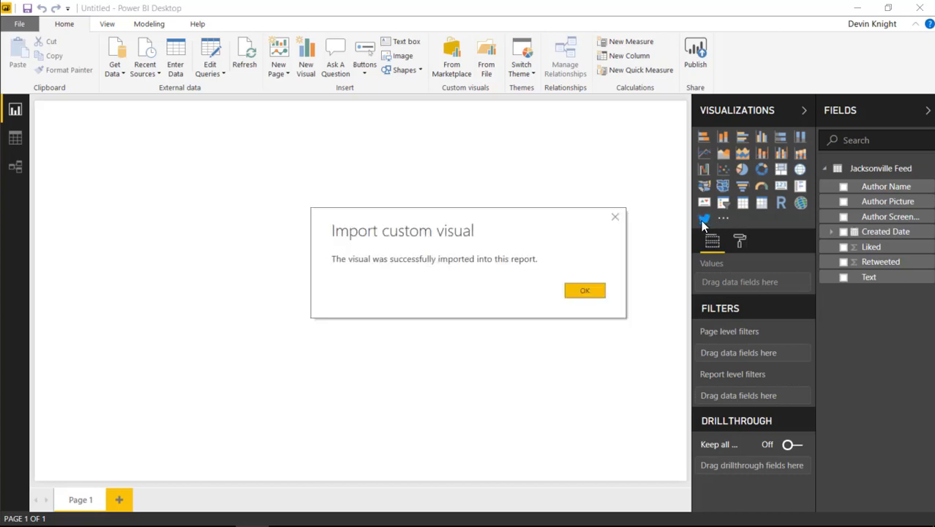
{"action": "left_click", "coordinate": [586, 292]}
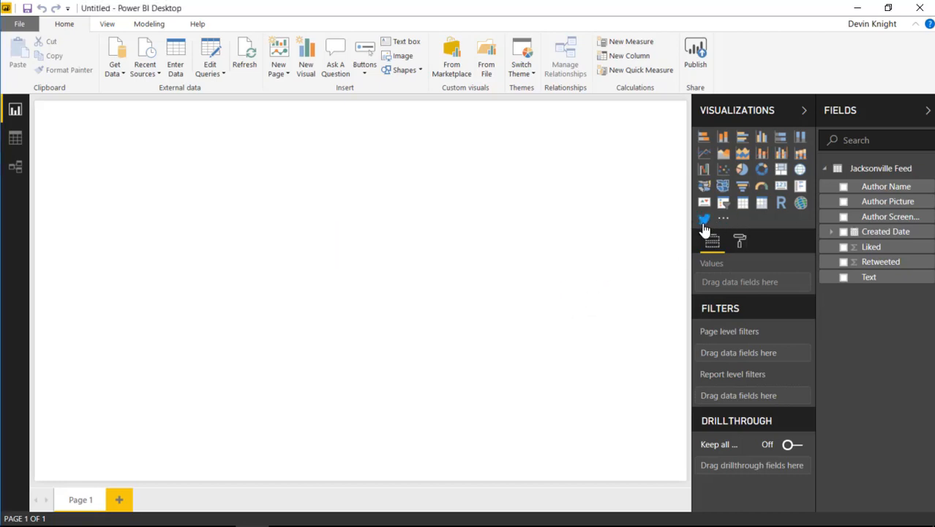
Add the Timeline visual to the report page and enlarge it to fill about half the page at full height
{"action": "left_click", "coordinate": [704, 218]}
{"action": "left_click_drag", "start_coordinate": [178, 261], "coordinate": [366, 475]}
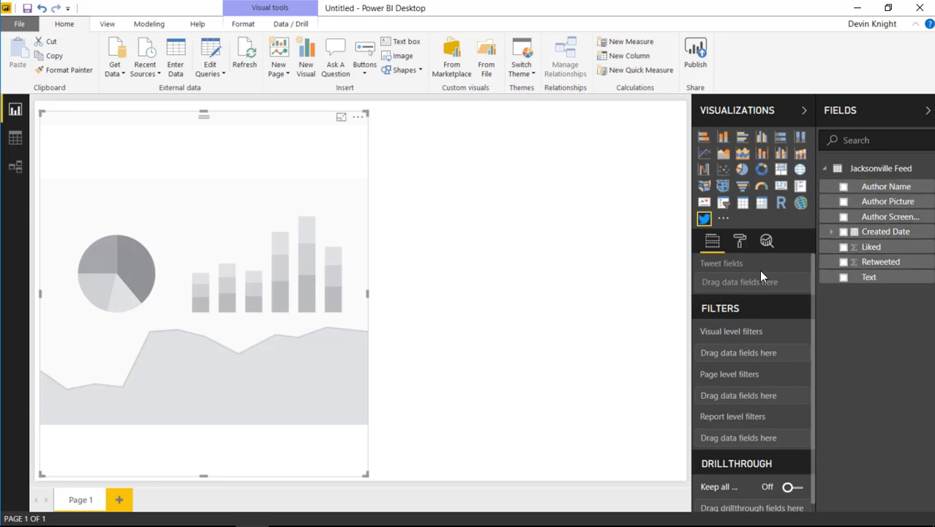
Add every Jacksonville Feed field to the Timeline visual's tweet fields, using plain Created Date instead of the date hierarchy
{"action": "left_click", "coordinate": [843, 186]}
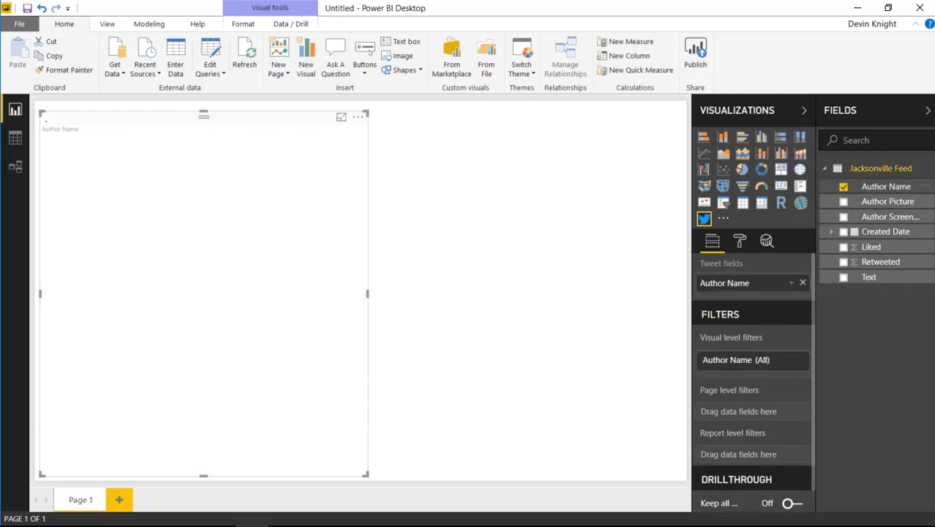
{"action": "left_click", "coordinate": [843, 201]}
{"action": "left_click", "coordinate": [843, 217]}
{"action": "left_click", "coordinate": [843, 232]}
{"action": "left_click", "coordinate": [843, 246]}
{"action": "left_click", "coordinate": [844, 262]}
{"action": "left_click", "coordinate": [843, 277]}
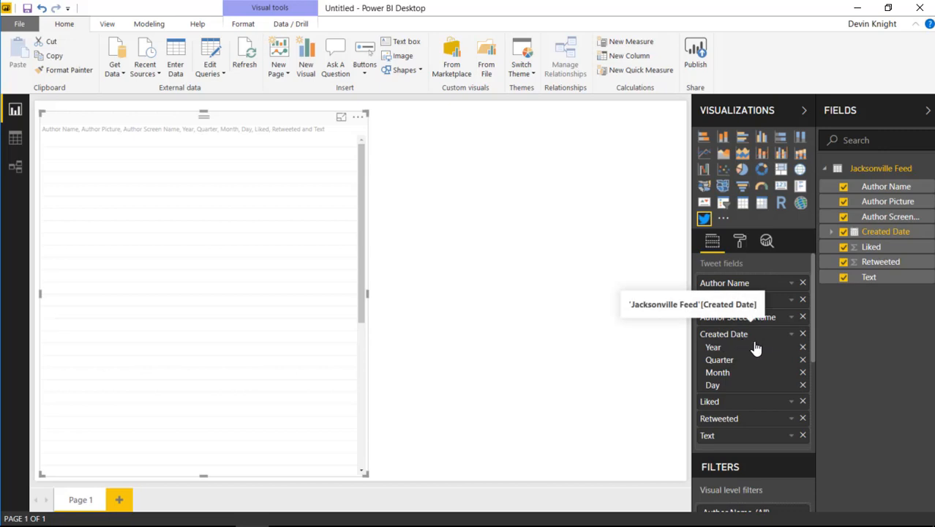
{"action": "left_click", "coordinate": [792, 334]}
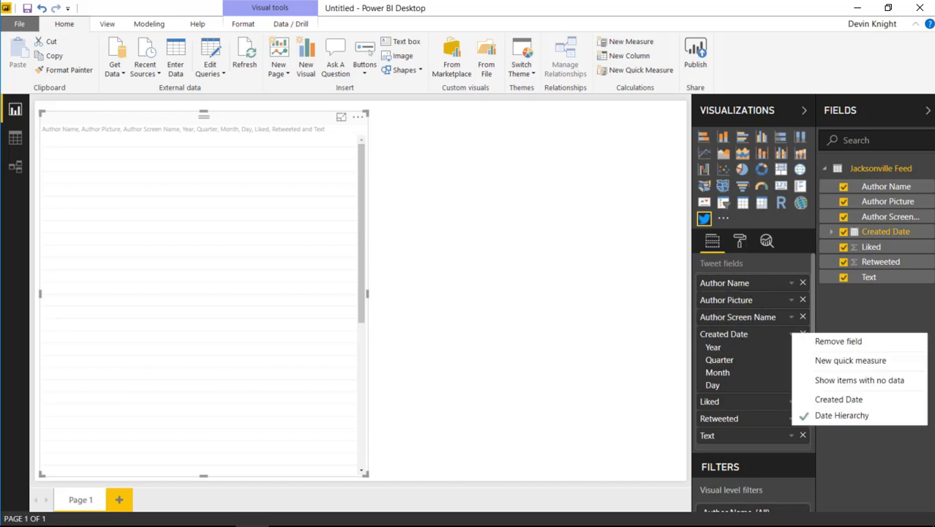
{"action": "left_click", "coordinate": [839, 399]}
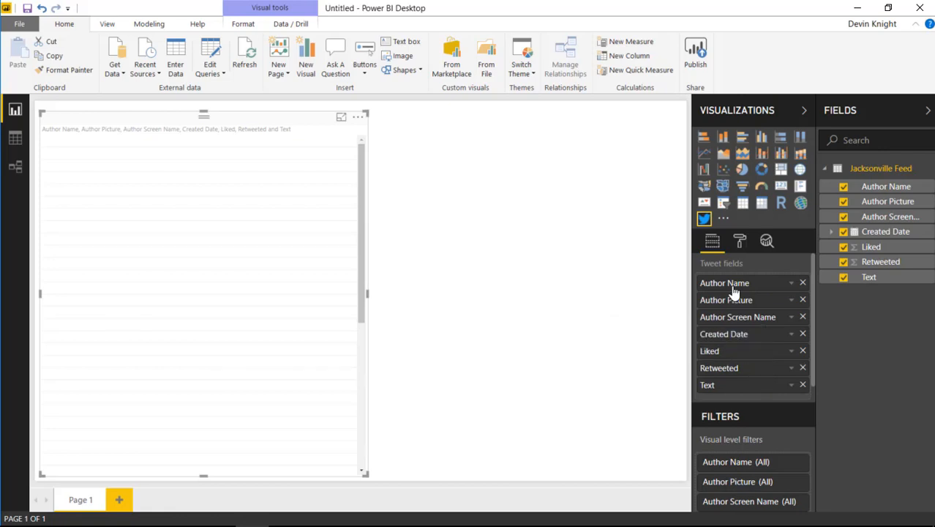
In the visual's column mapping, map Author Name to Author name, Author Picture to Author profile picture and Author Screen Name to Author screen name
{"action": "left_click", "coordinate": [740, 244]}
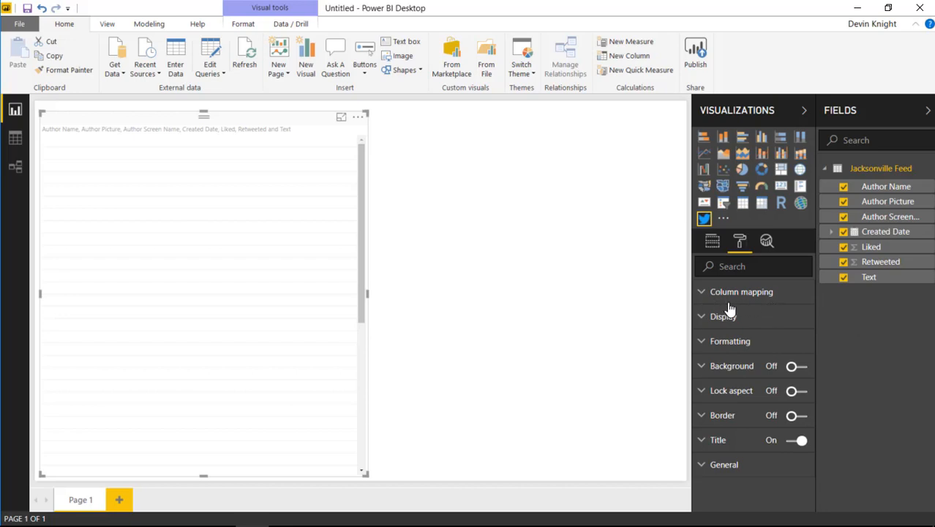
{"action": "left_click", "coordinate": [701, 295]}
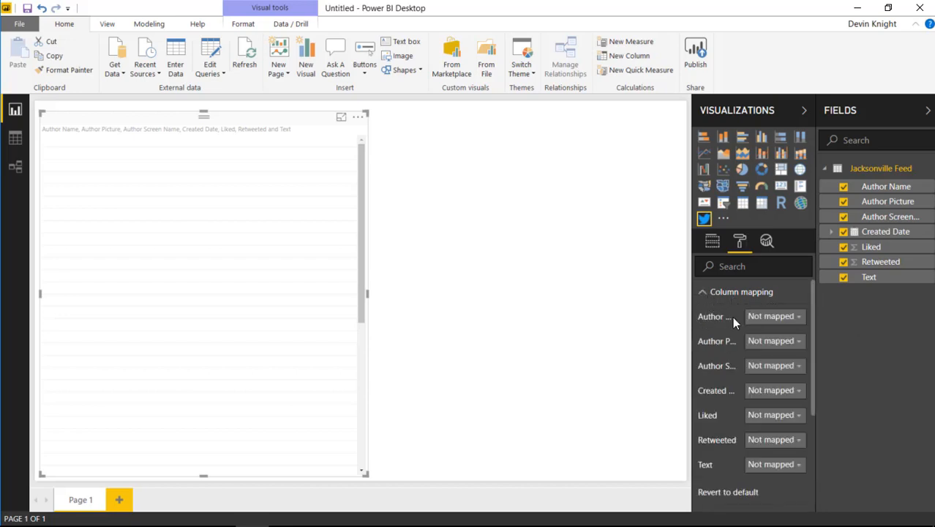
{"action": "left_click", "coordinate": [762, 319]}
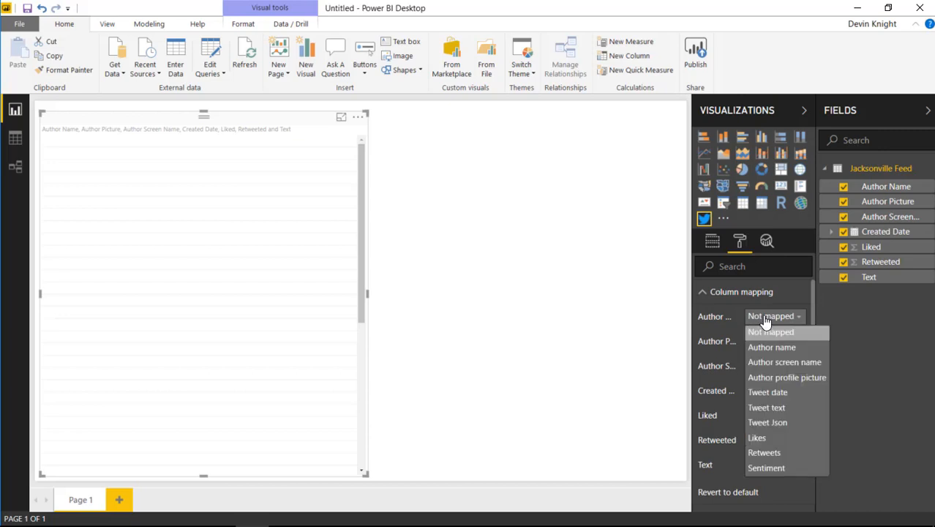
{"action": "left_click", "coordinate": [770, 349]}
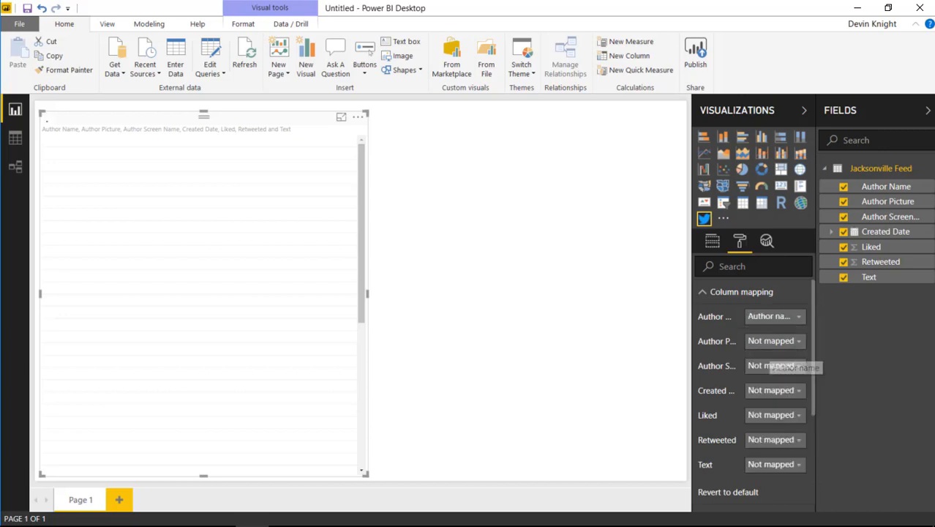
{"action": "left_click", "coordinate": [774, 342]}
{"action": "left_click", "coordinate": [787, 402]}
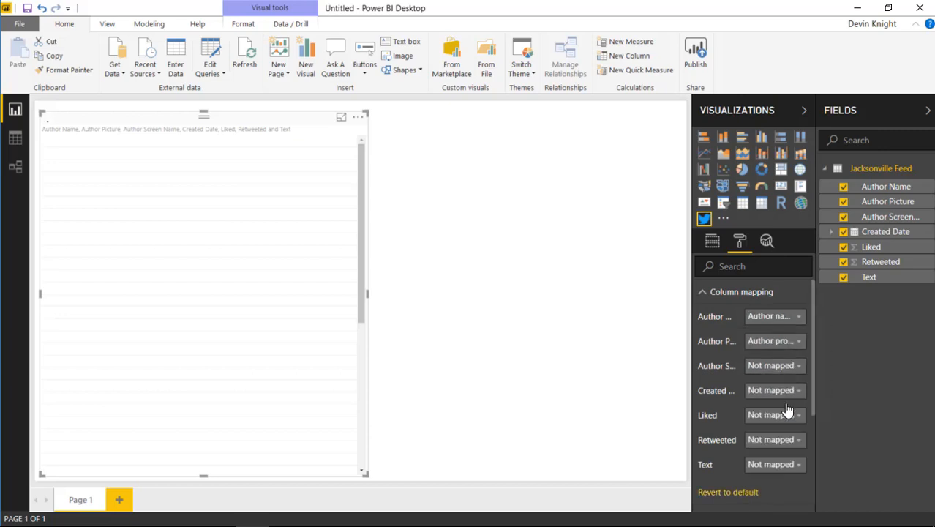
{"action": "left_click", "coordinate": [772, 366]}
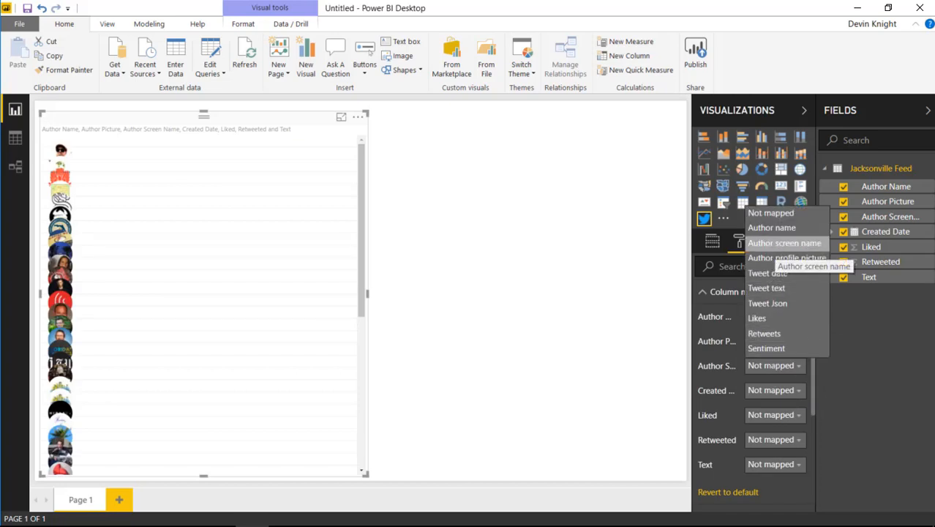
{"action": "left_click", "coordinate": [777, 246]}
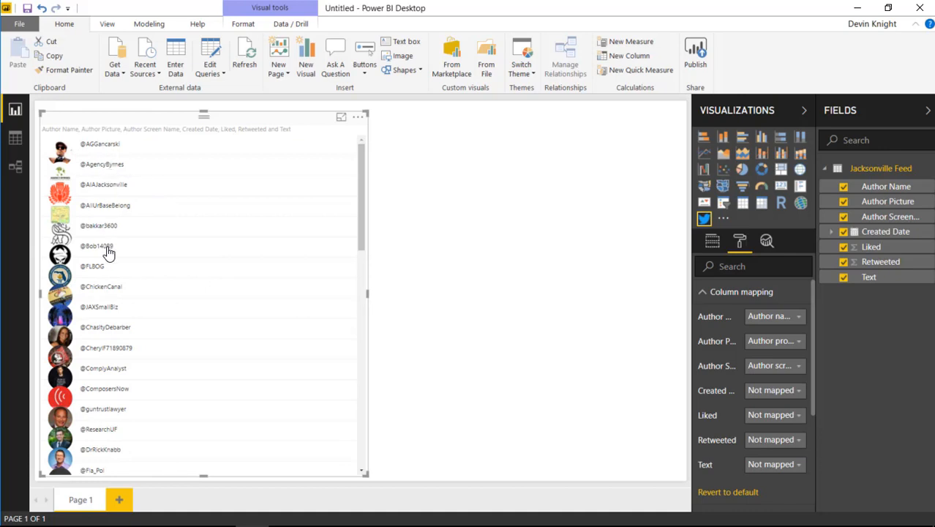
Map Created Date to Tweet date, Liked to Likes, Retweeted to Retweets and Text to Tweet text, finishing the column mapping
{"action": "left_click", "coordinate": [762, 395]}
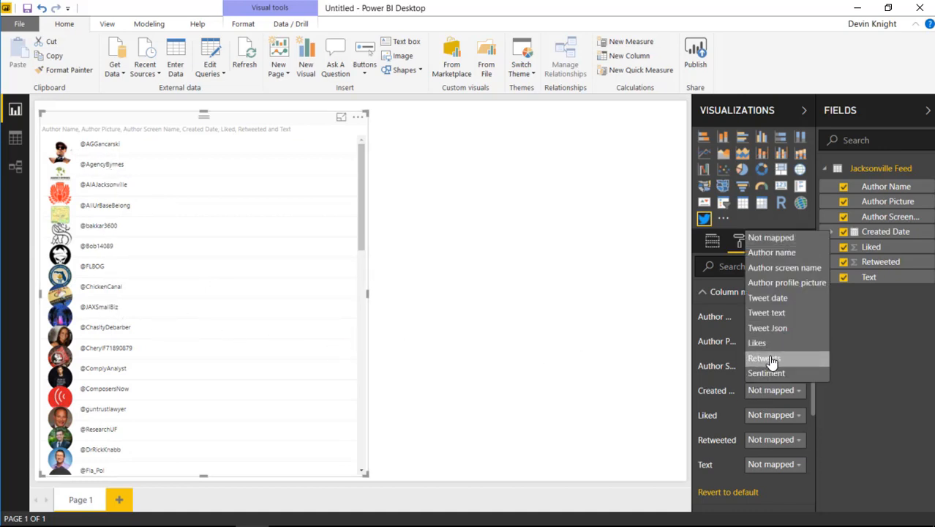
{"action": "left_click", "coordinate": [769, 297]}
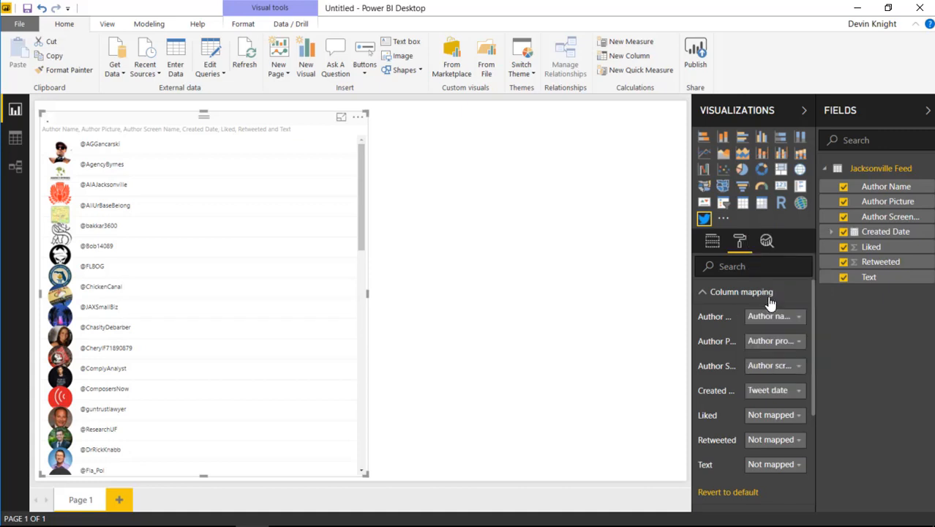
{"action": "left_click", "coordinate": [776, 417]}
{"action": "left_click", "coordinate": [766, 371]}
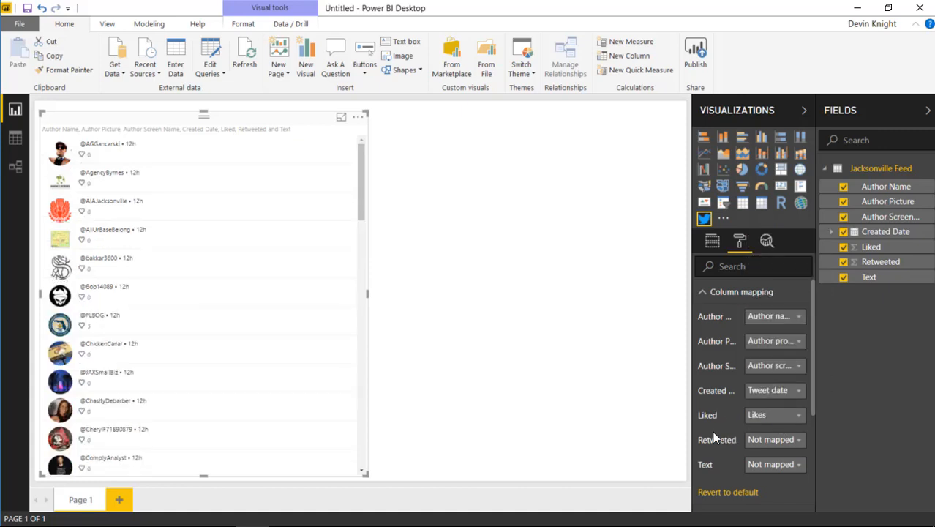
{"action": "left_click", "coordinate": [769, 441]}
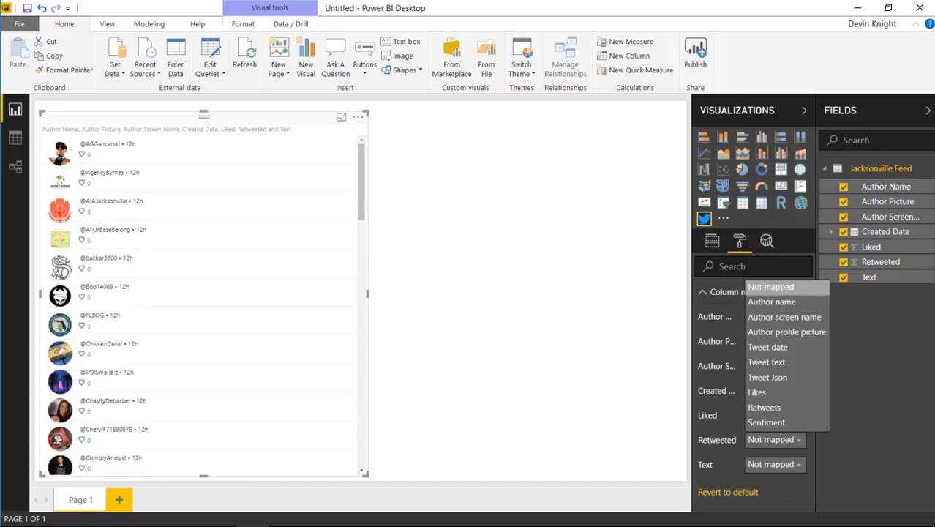
{"action": "left_click", "coordinate": [763, 410]}
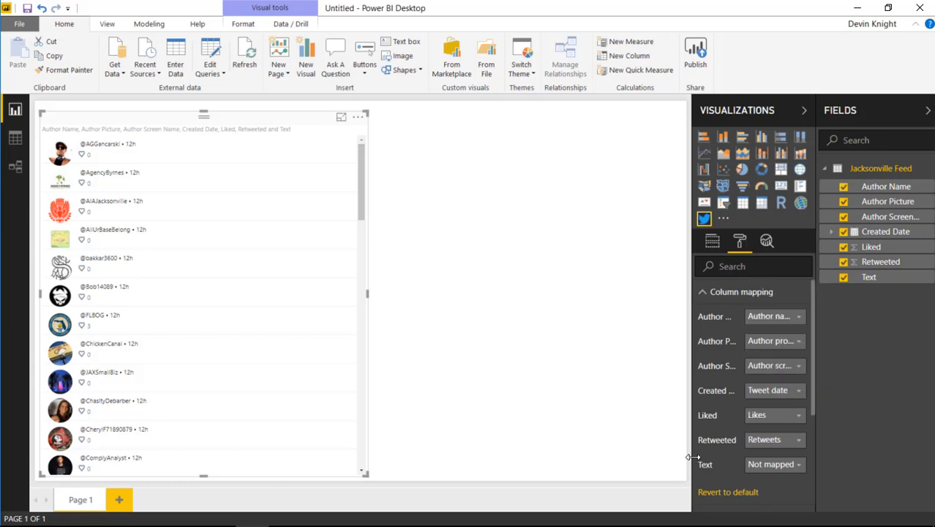
{"action": "left_click", "coordinate": [762, 467]}
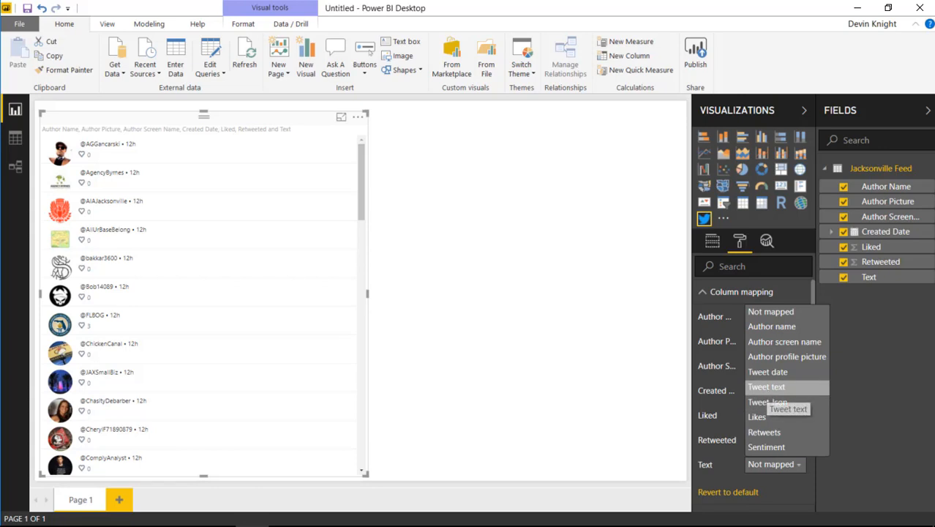
{"action": "left_click", "coordinate": [767, 387]}
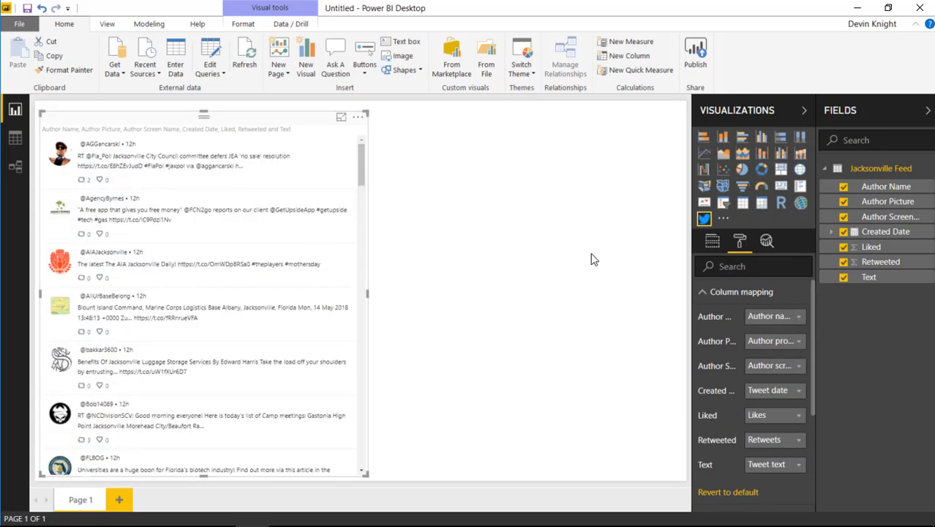
{"action": "left_click", "coordinate": [704, 294]}
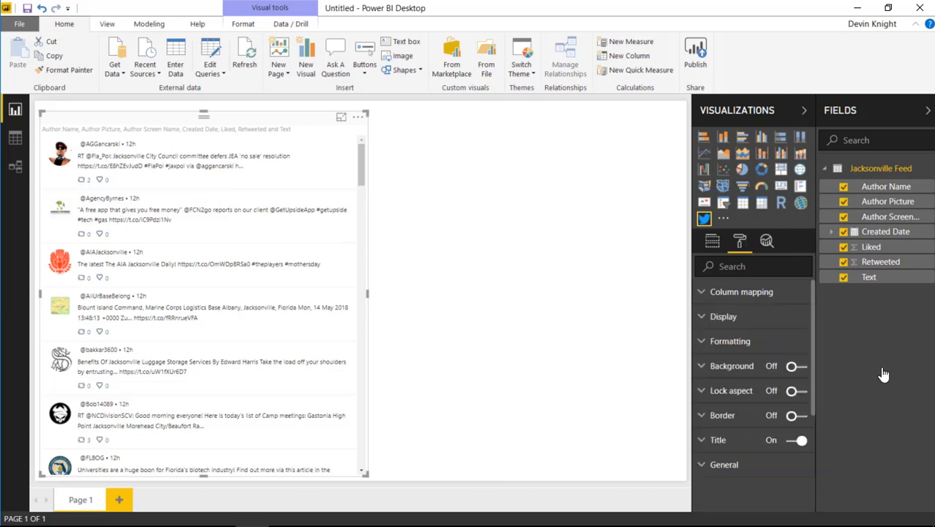
Review the Timeline visual's display options and set its font size to 15
{"action": "left_click", "coordinate": [720, 321]}
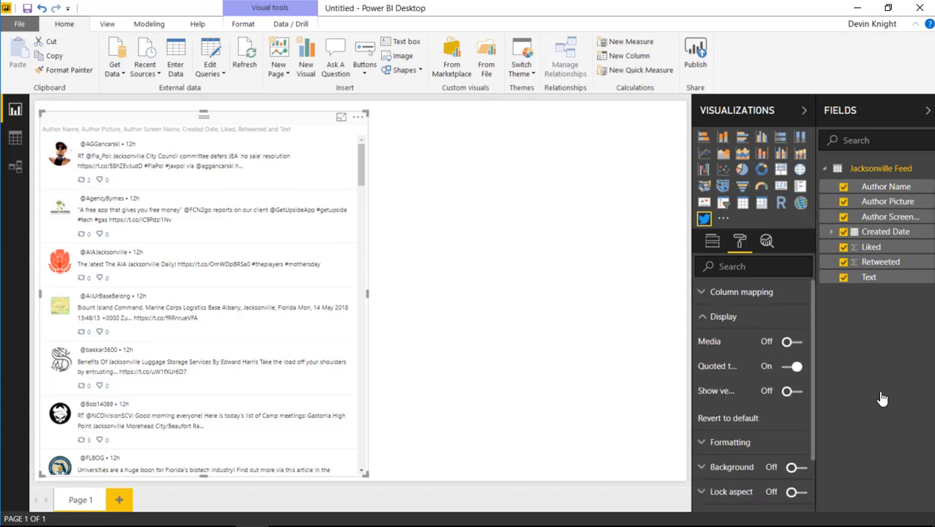
{"action": "left_click", "coordinate": [707, 444]}
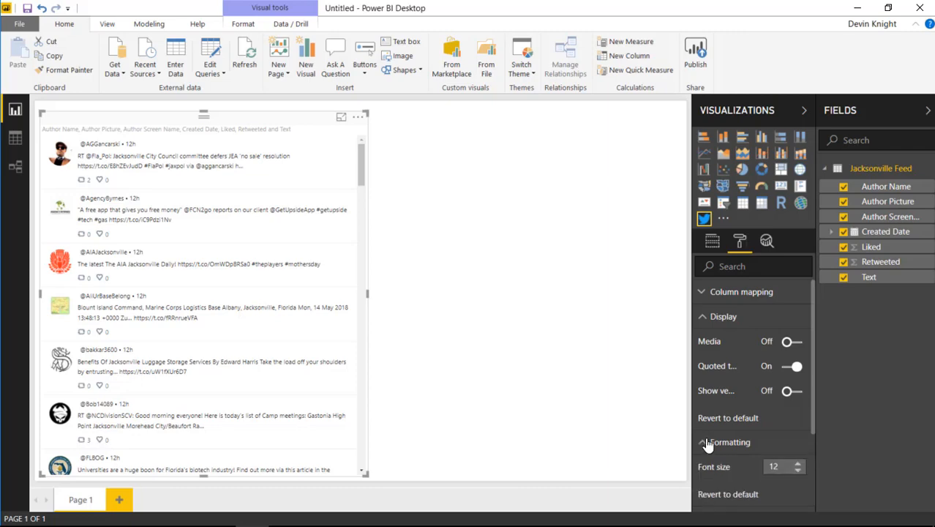
{"action": "scroll", "coordinate": [718, 439], "scroll_direction": "down", "scroll_amount": 3}
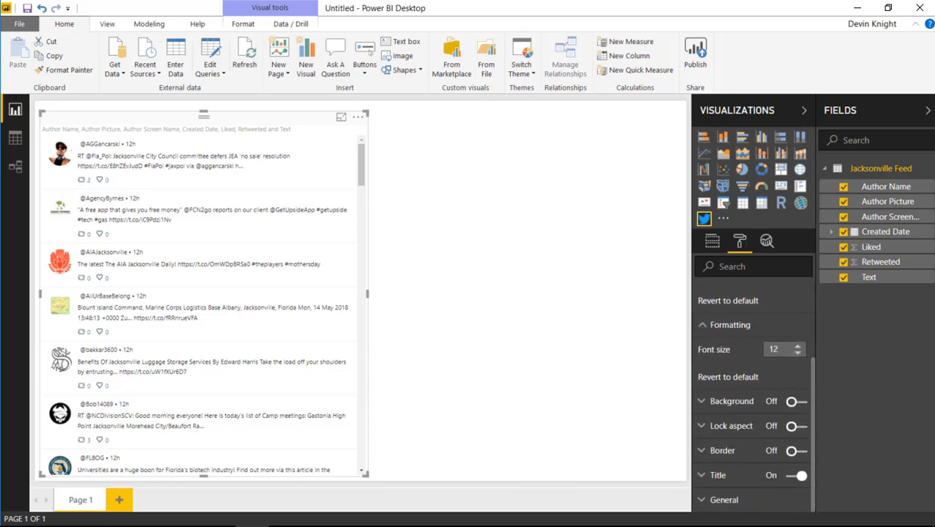
{"action": "left_click", "coordinate": [800, 345]}
{"action": "left_click", "coordinate": [799, 344]}
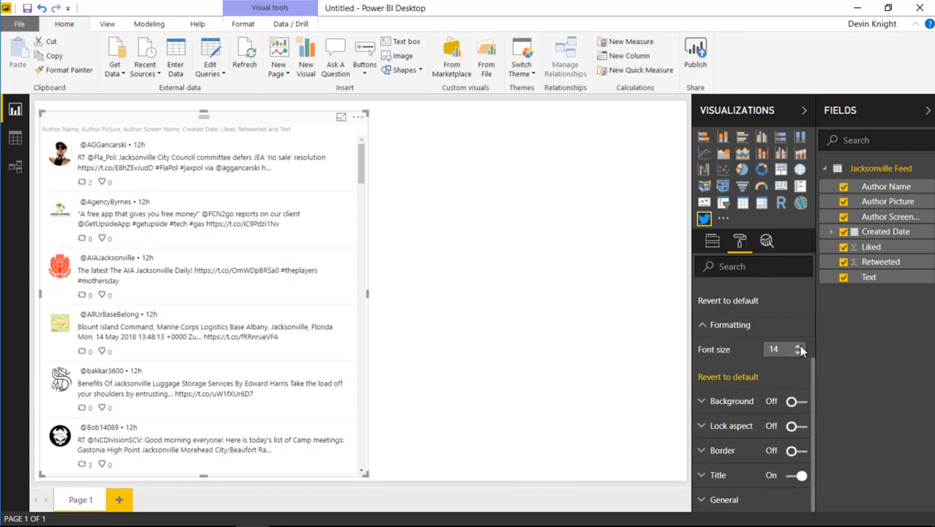
{"action": "left_click", "coordinate": [799, 345]}
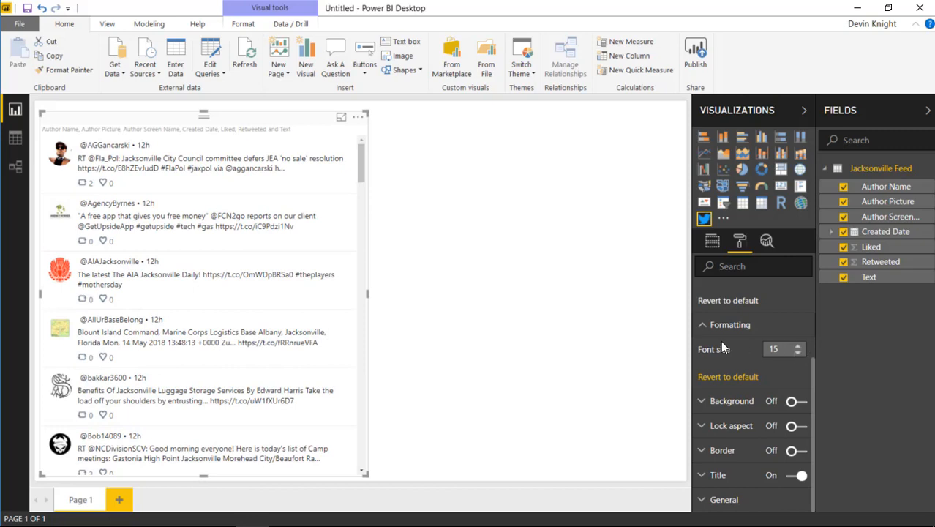
Try showing the version information in the Timeline visual's display options and switch it back off
{"action": "left_click", "coordinate": [700, 327]}
{"action": "scroll", "coordinate": [725, 358], "scroll_direction": "up", "scroll_amount": 2}
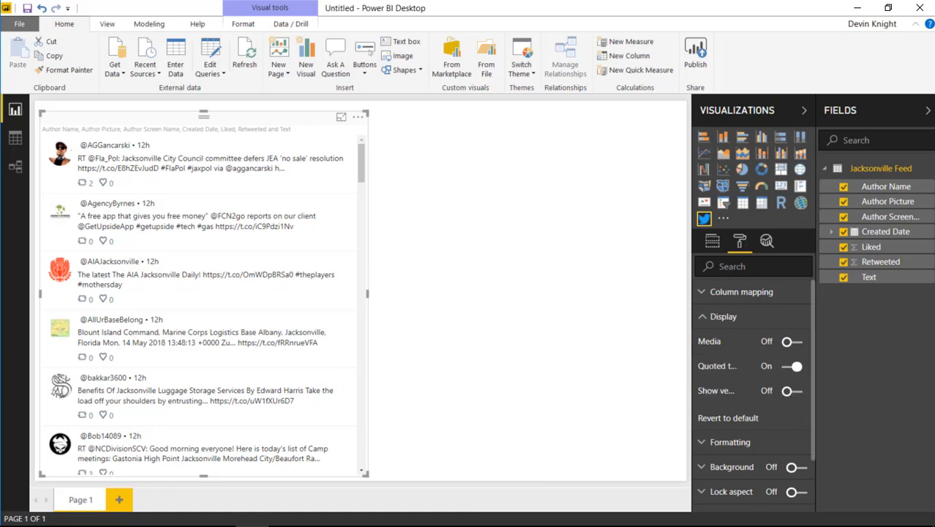
{"action": "left_click", "coordinate": [792, 390]}
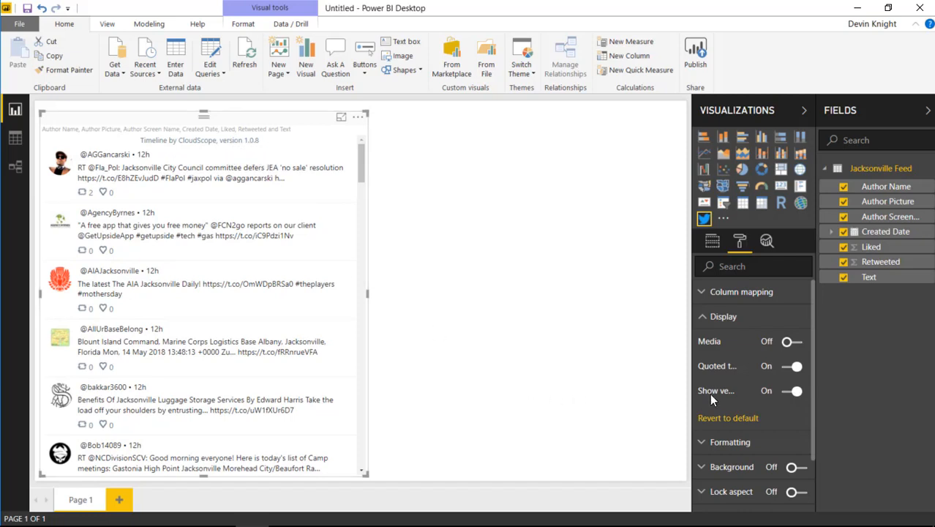
{"action": "left_click", "coordinate": [791, 394]}
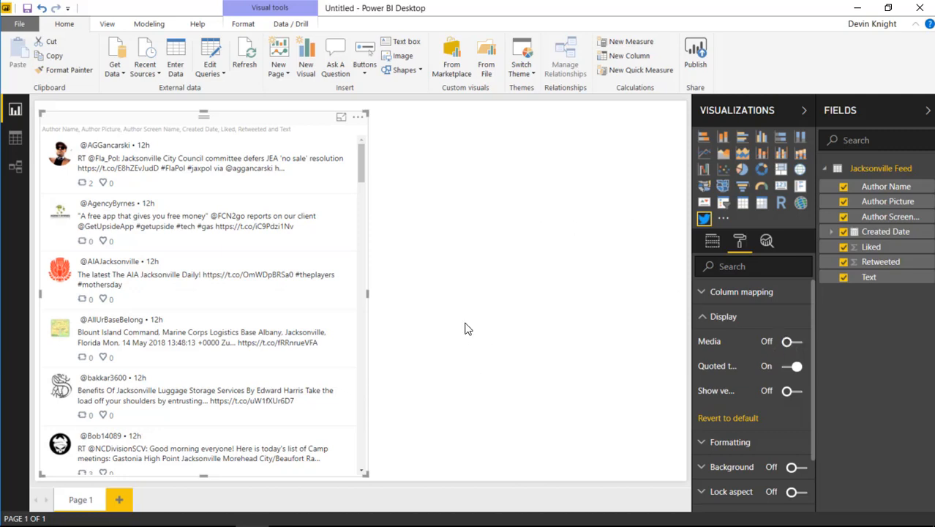
Test the Media display option, leaving it off, and turn off quoted tweets in the Timeline visual's display settings
{"action": "left_click", "coordinate": [791, 342]}
{"action": "left_click", "coordinate": [789, 342]}
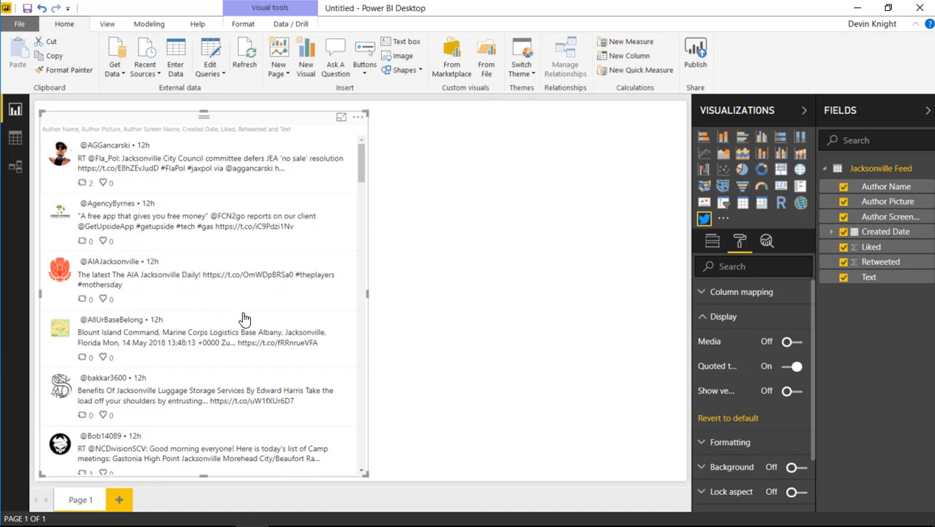
{"action": "left_click", "coordinate": [792, 342]}
{"action": "left_click", "coordinate": [791, 367]}
{"action": "left_click", "coordinate": [793, 341]}
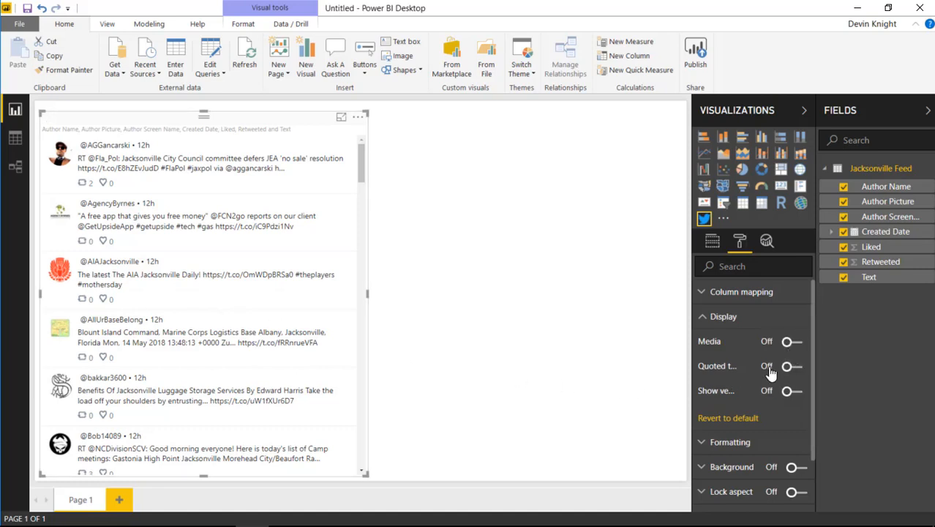
{"action": "left_click", "coordinate": [705, 321]}
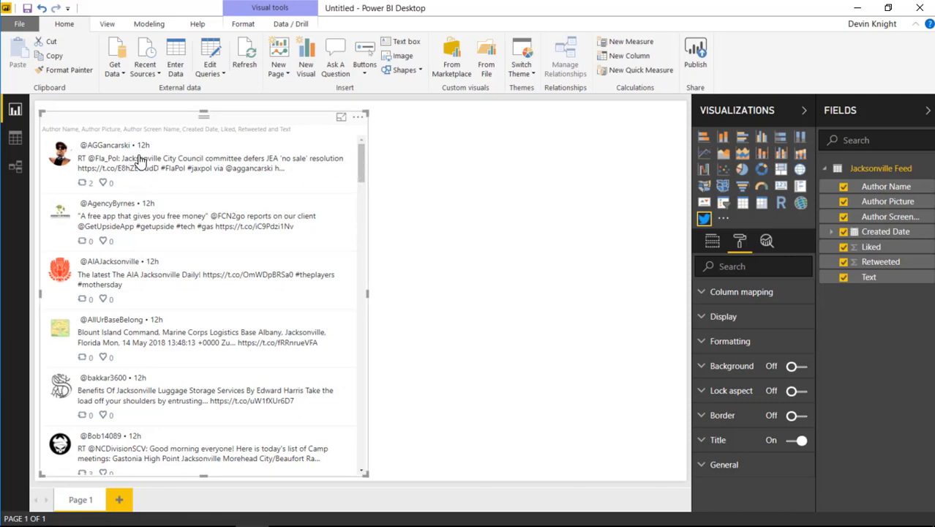
Sort the Timeline visual by Retweeted and select the first tweet to highlight it
{"action": "left_click", "coordinate": [358, 118]}
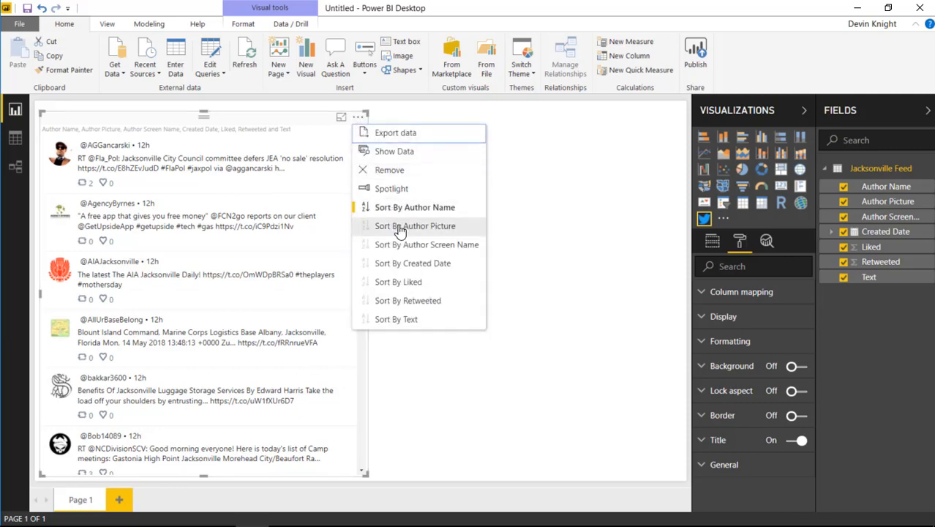
{"action": "left_click", "coordinate": [377, 307]}
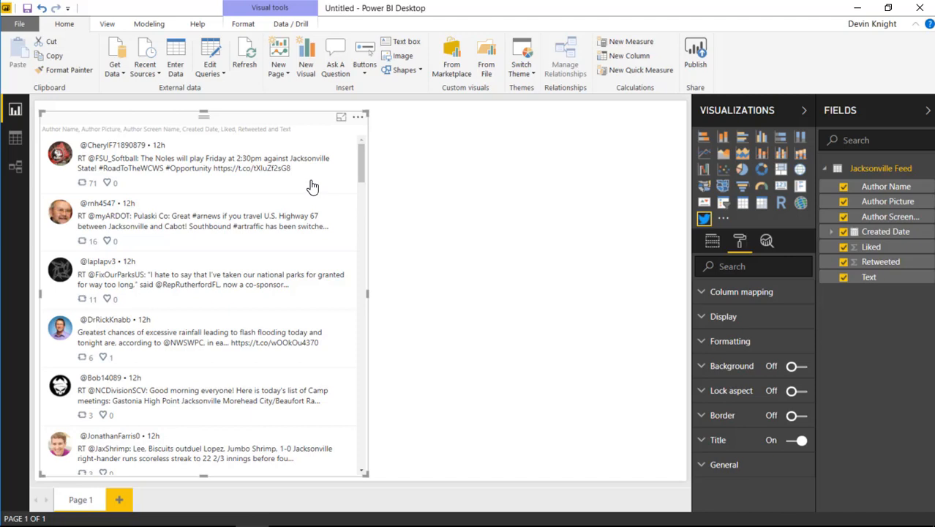
{"action": "left_click", "coordinate": [300, 156]}
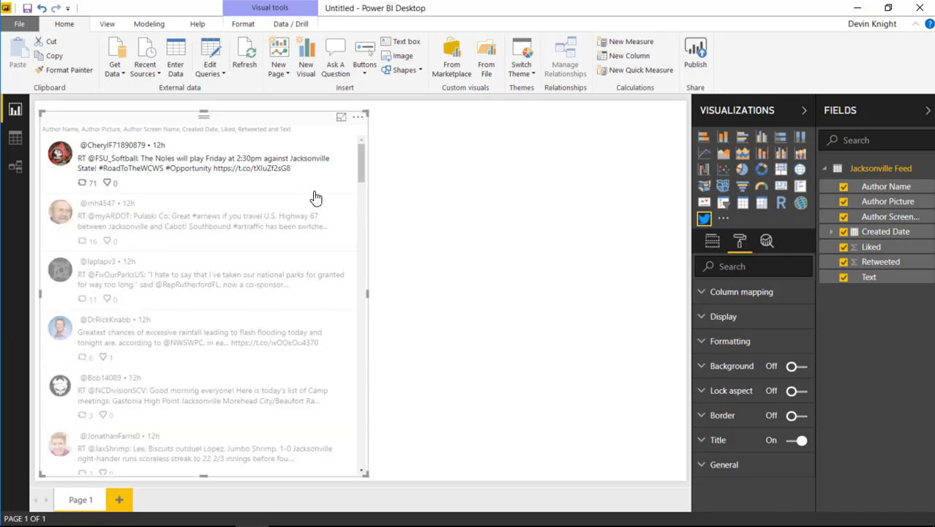